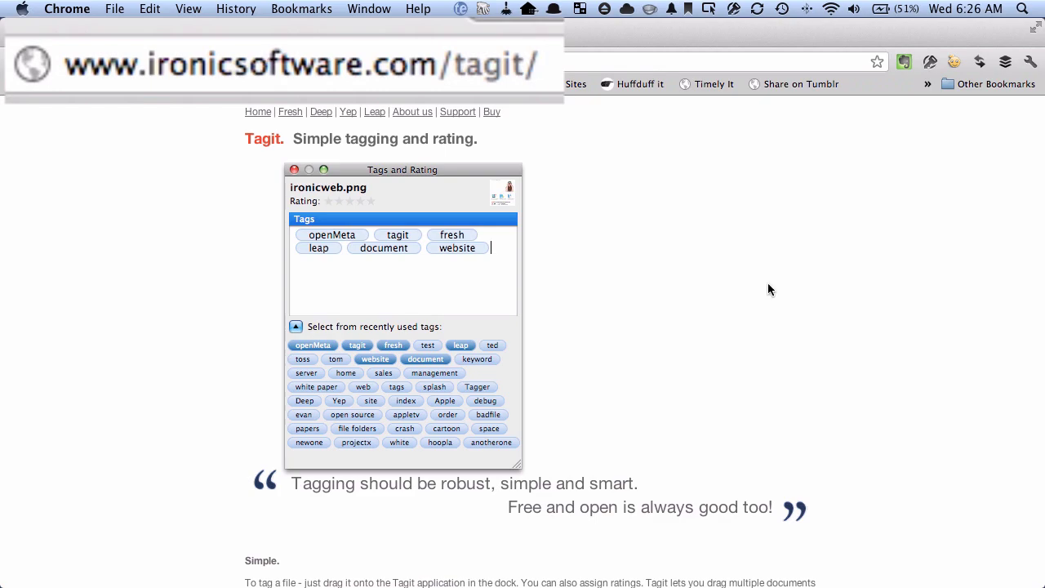
- Read through the Tagit product page's sections on simple tagging and smart searching
{"action": "scroll", "coordinate": [768, 286], "scroll_direction": "down", "scroll_amount": 15}
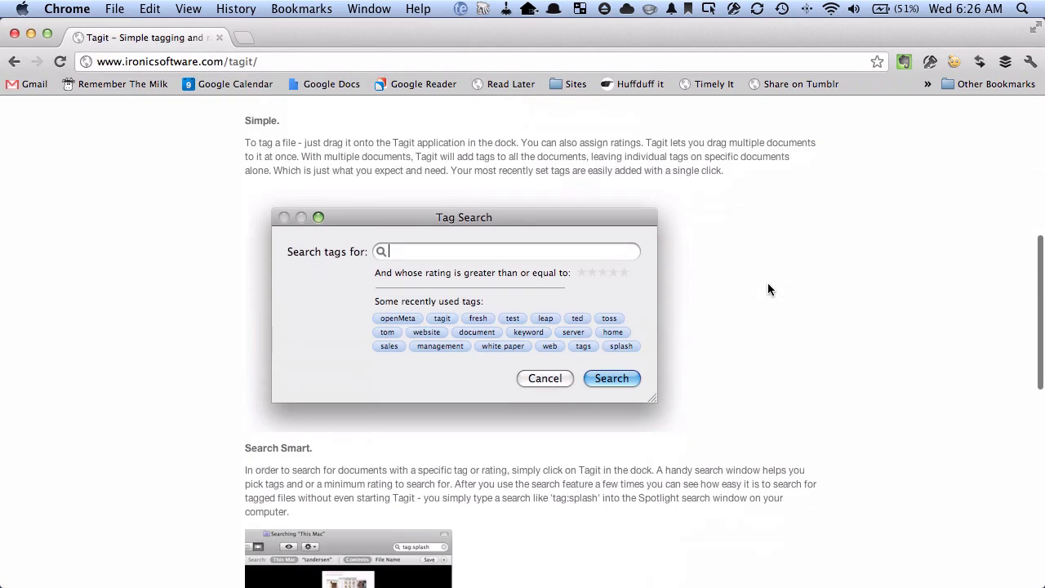
{"action": "scroll", "coordinate": [767, 286], "scroll_direction": "down", "scroll_amount": 6}
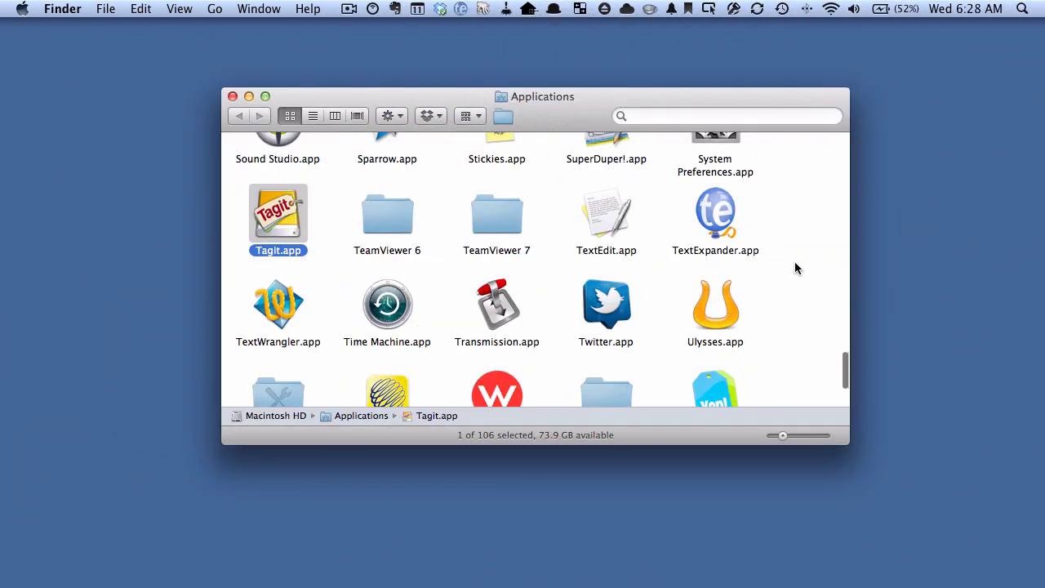
- Launch Tagit from the Applications folder and dismiss its Tag Search window
{"action": "double_click", "coordinate": [286, 218]}
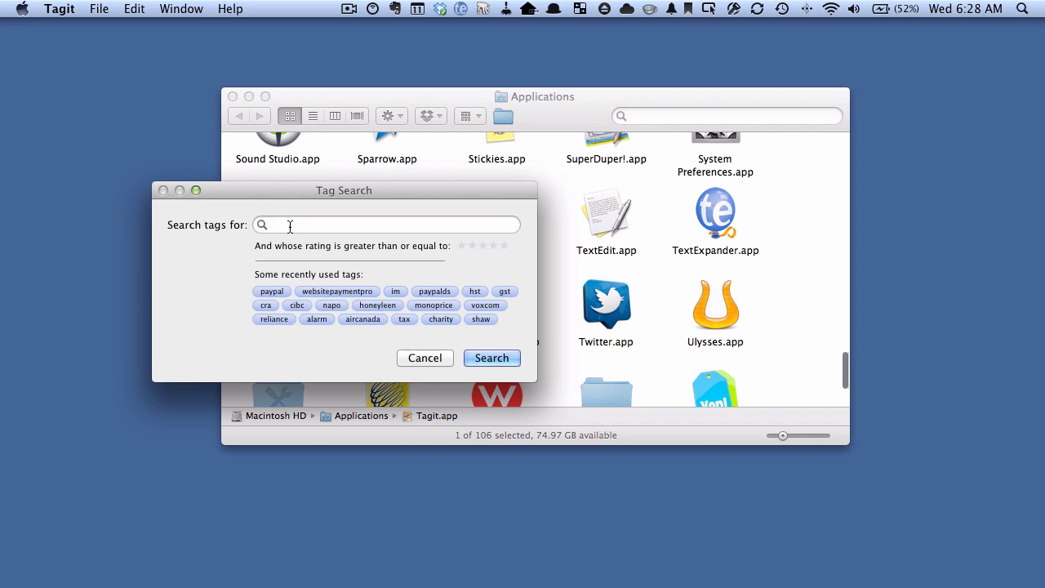
{"action": "left_click", "coordinate": [436, 358]}
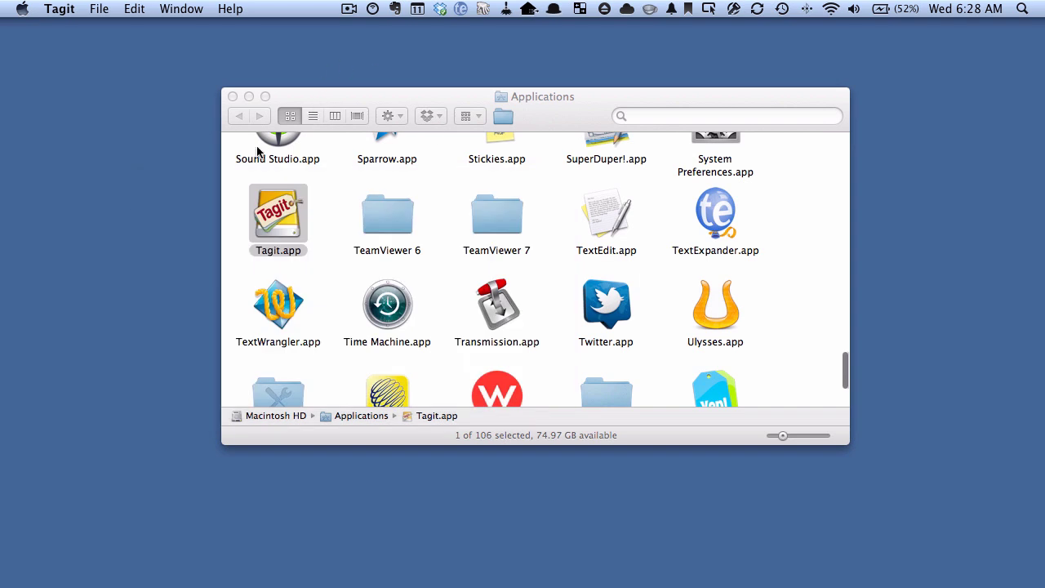
{"action": "mouse_move", "coordinate": [2, 277]}
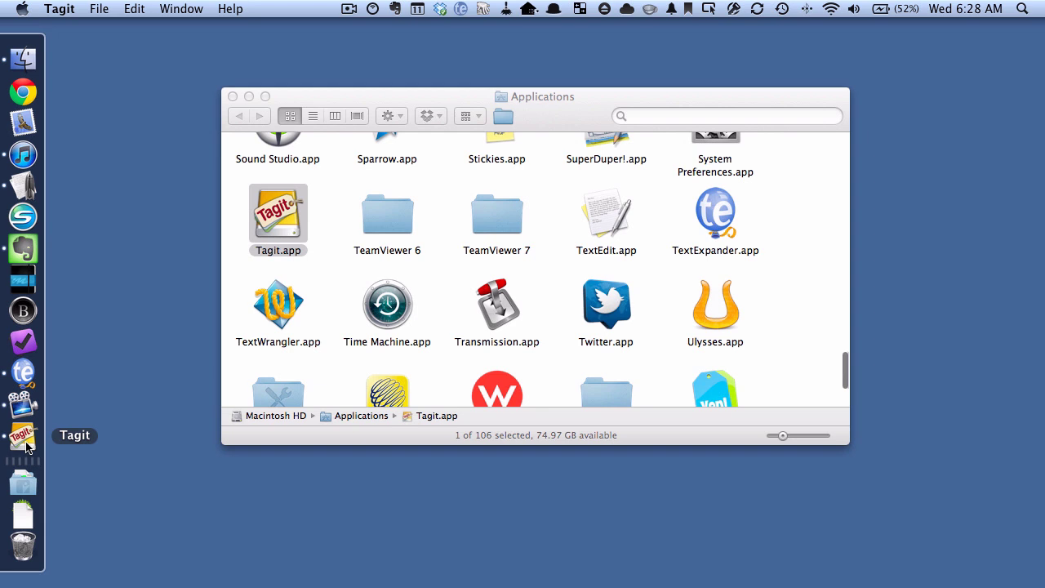
{"action": "left_click", "coordinate": [236, 502]}
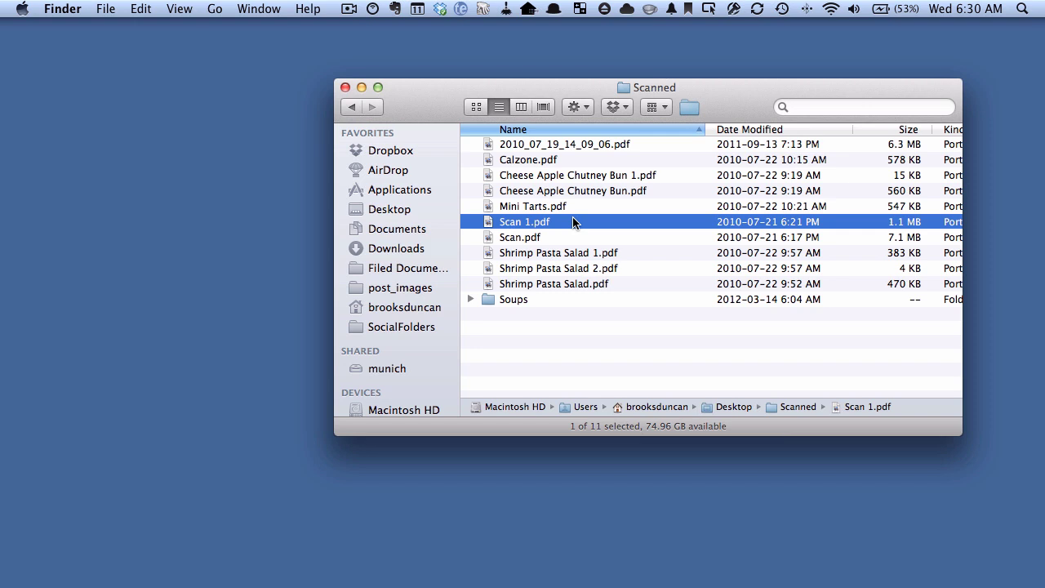
- Open Cheese Apple Chutney Bun 1.pdf from the Scanned folder in Tagit and review the recently used tags
{"action": "left_click", "coordinate": [551, 176]}
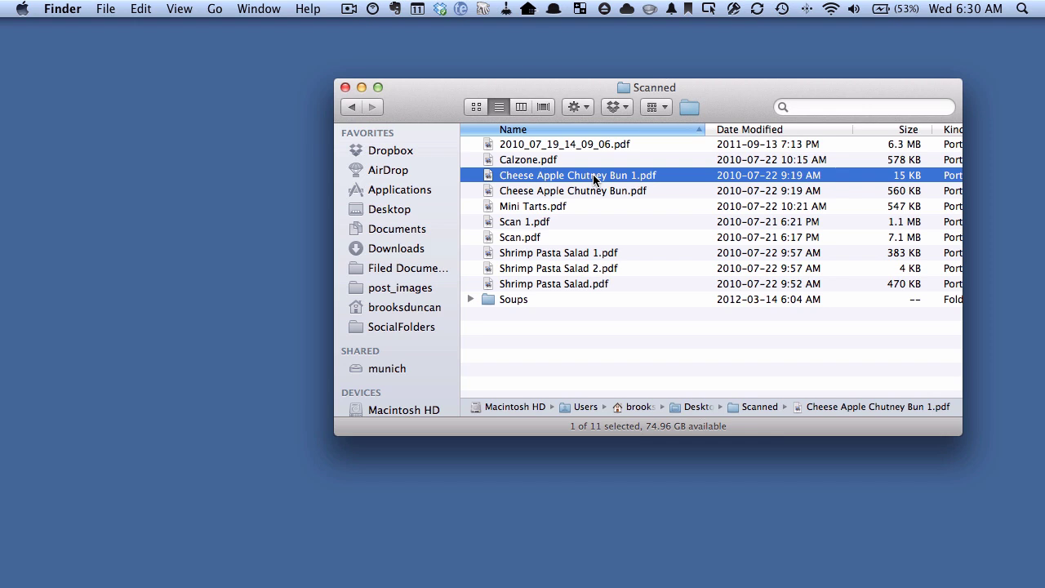
{"action": "left_click_drag", "start_coordinate": [593, 179], "coordinate": [30, 451]}
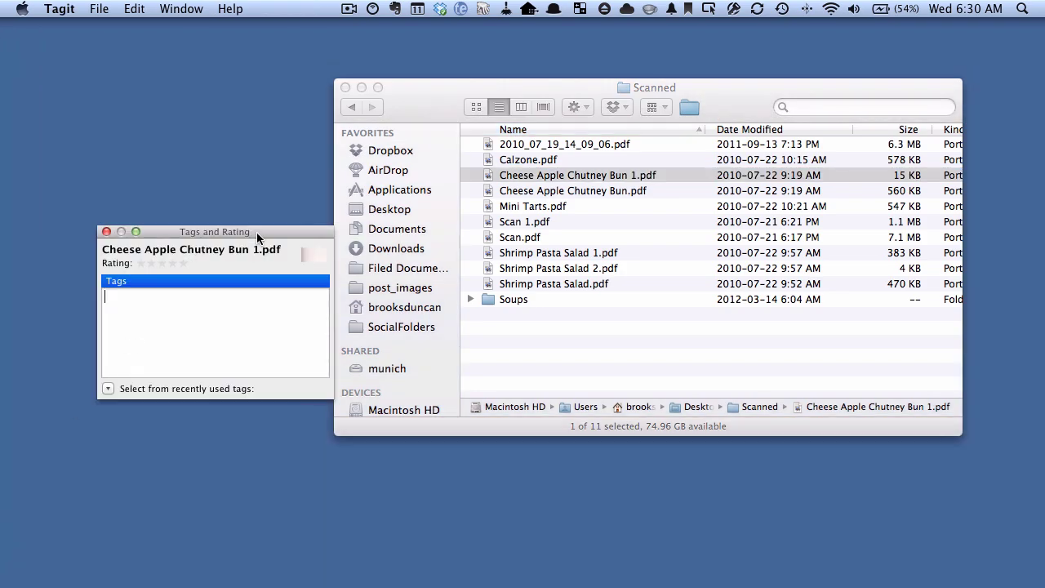
{"action": "left_click_drag", "start_coordinate": [258, 231], "coordinate": [259, 240]}
{"action": "left_click", "coordinate": [209, 297]}
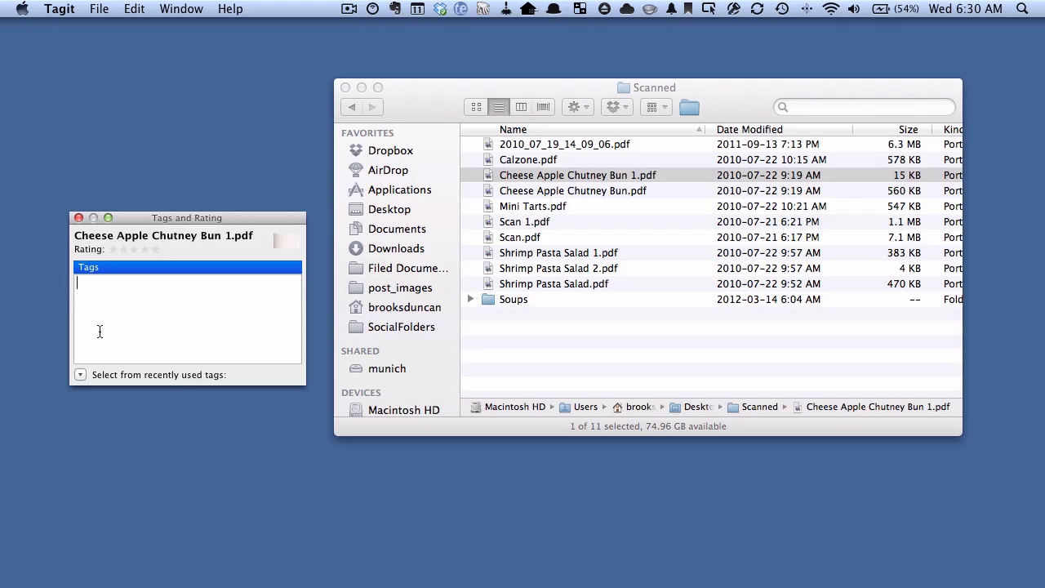
{"action": "left_click", "coordinate": [80, 375]}
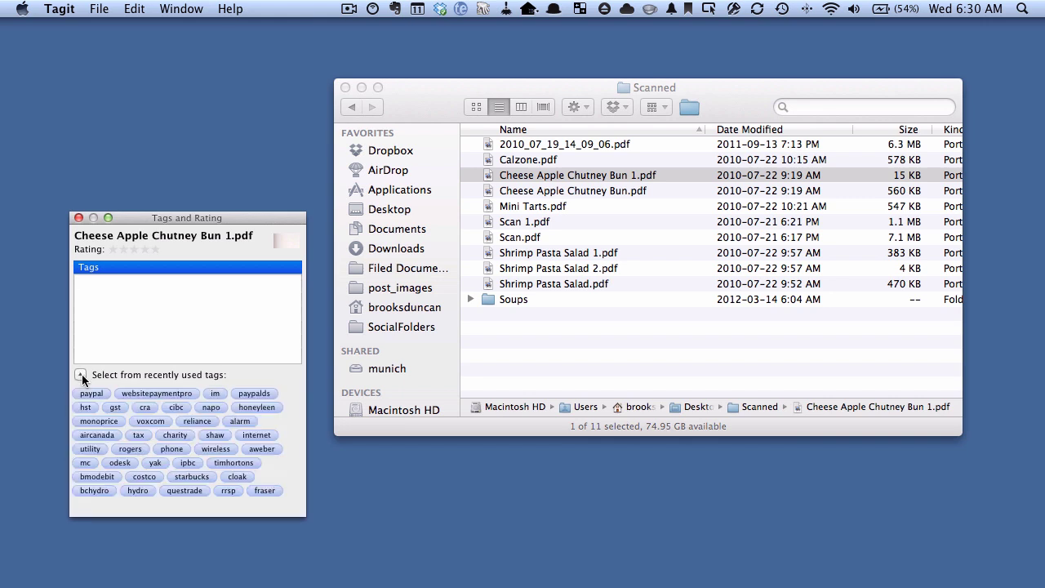
{"action": "left_click", "coordinate": [80, 375]}
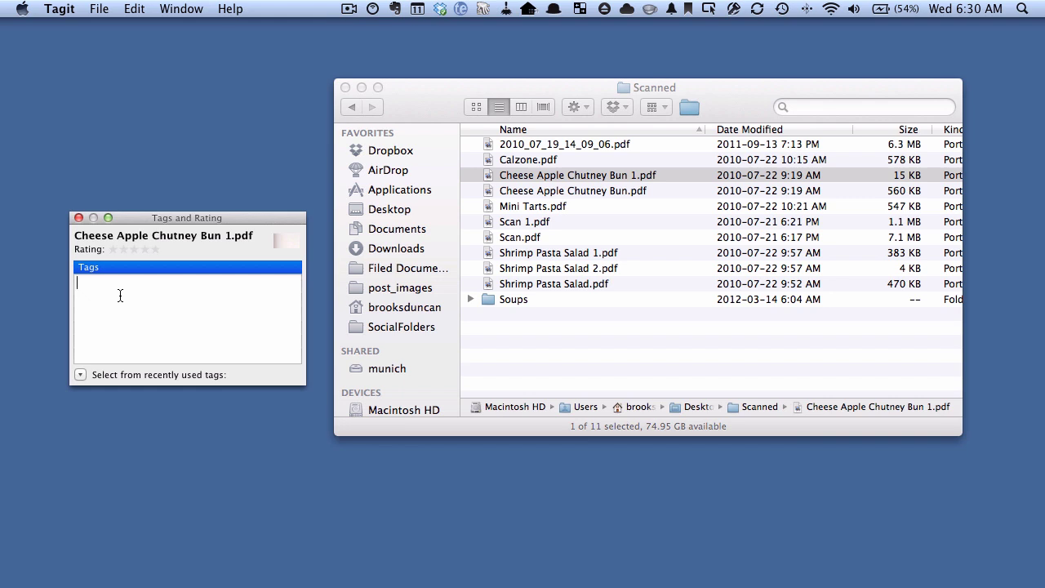
- Tag Cheese Apple Chutney Bun 1.pdf with "recipe" and "cheese", and close its tag window
{"action": "type", "text": "recipe"}
{"action": "key", "text": "Return"}
{"action": "type", "text": "cheese"}
{"action": "key", "text": "Return"}
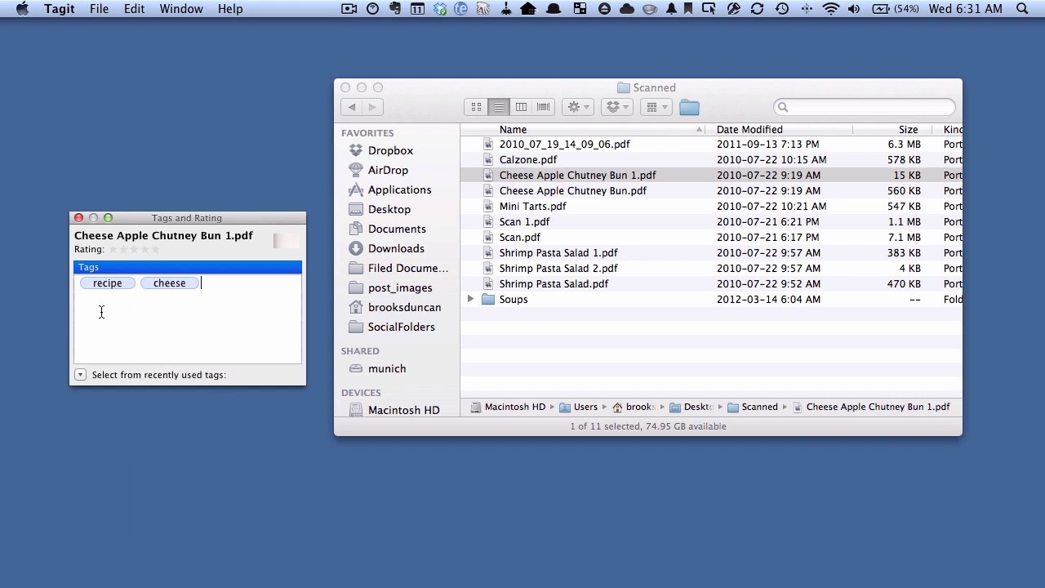
{"action": "left_click", "coordinate": [79, 218]}
- Tag the three Shrimp Pasta Salad PDFs together with "recipe" and "shrimp" in Tagit
{"action": "left_click", "coordinate": [571, 254]}
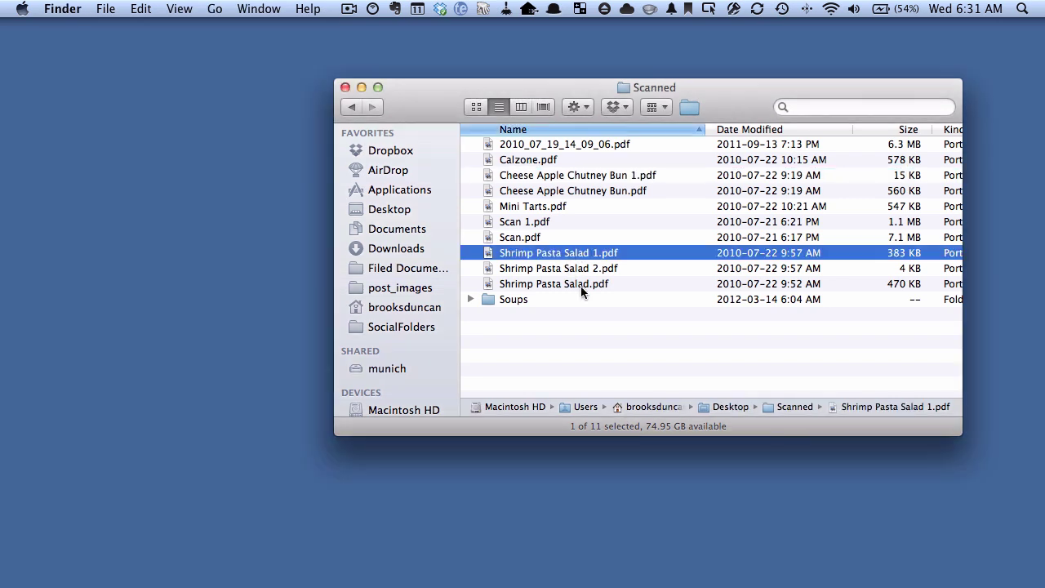
{"action": "left_click", "coordinate": [583, 283], "text": "shift"}
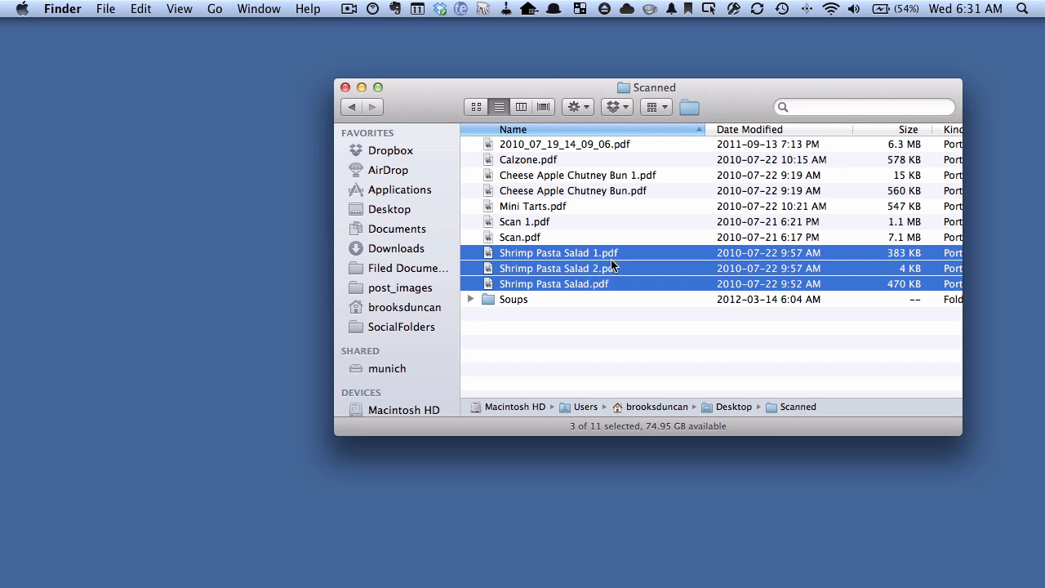
{"action": "left_click_drag", "start_coordinate": [608, 268], "coordinate": [23, 440]}
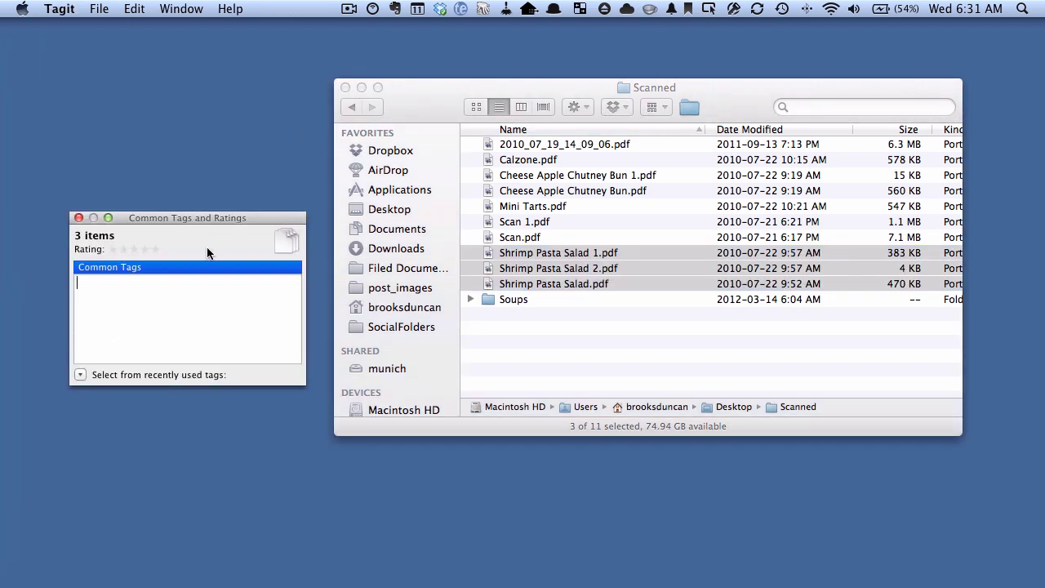
{"action": "type", "text": "recipe"}
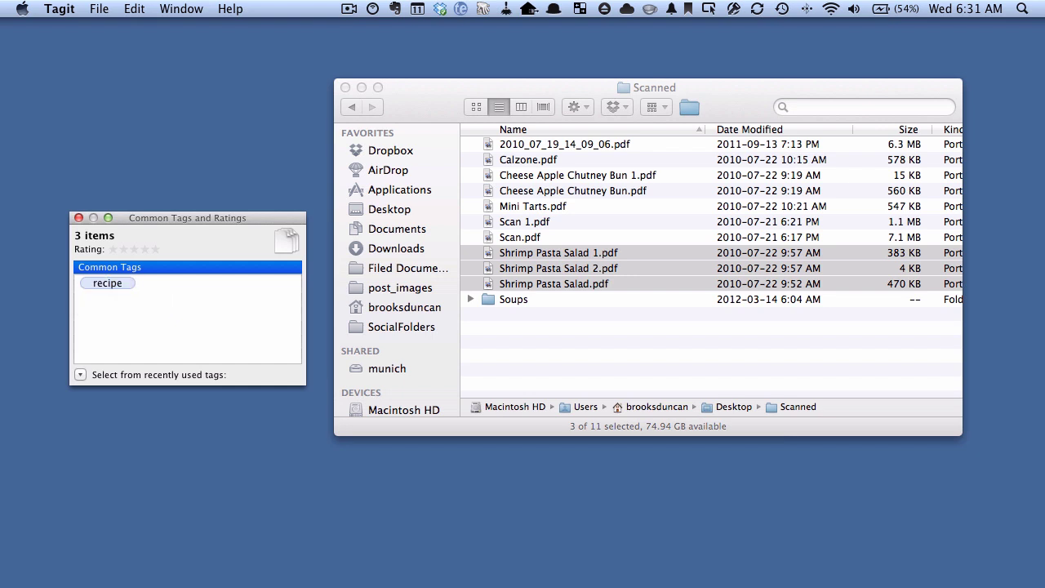
{"action": "type", "text": "shrimp"}
{"action": "key", "text": "Return"}
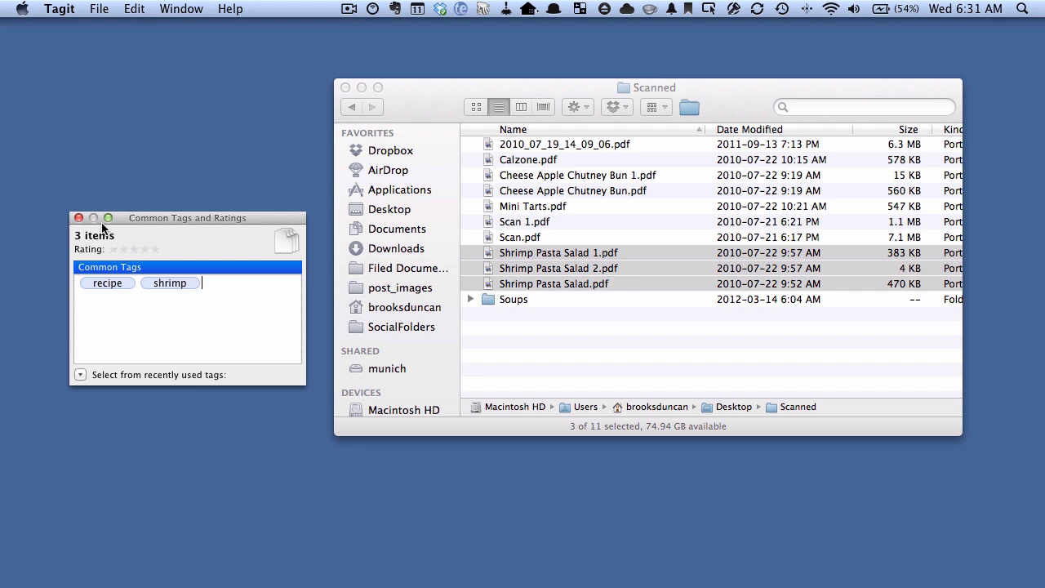
{"action": "left_click", "coordinate": [77, 218]}
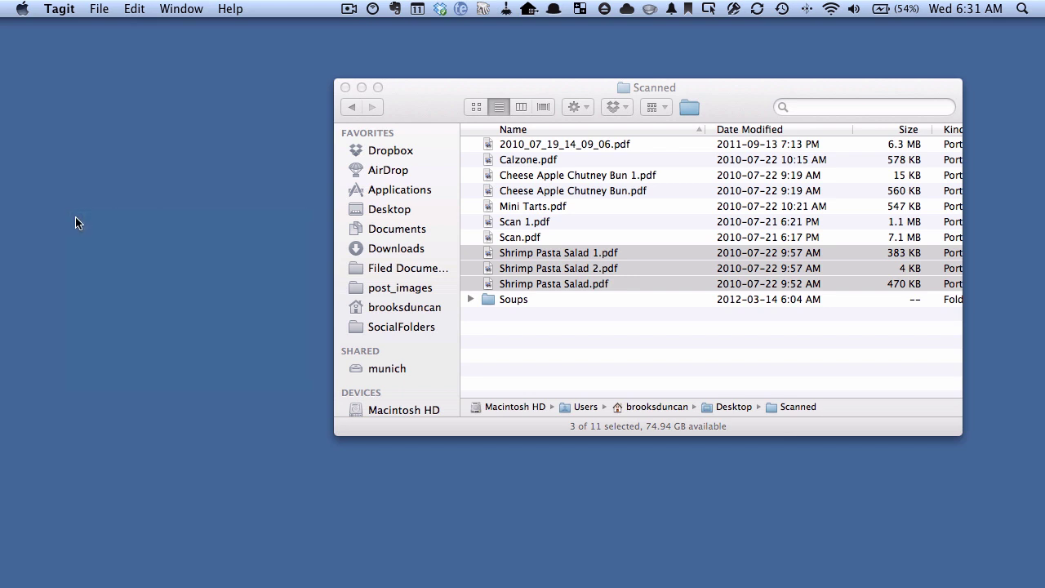
- Tag all four PDFs inside the Soups folder together with "recipe" and "soup" in Tagit
{"action": "left_click", "coordinate": [502, 301]}
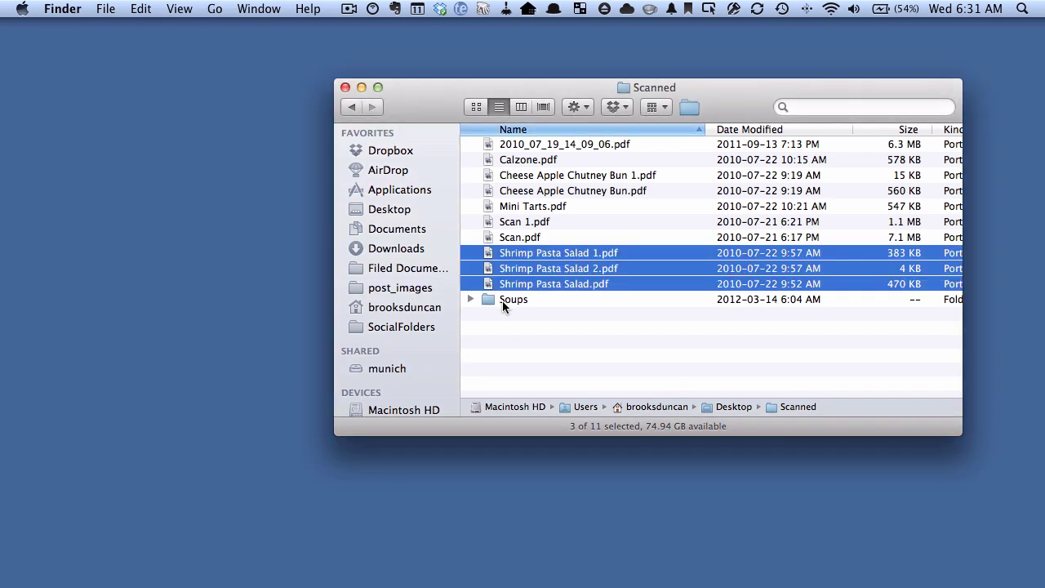
{"action": "left_click", "coordinate": [471, 298]}
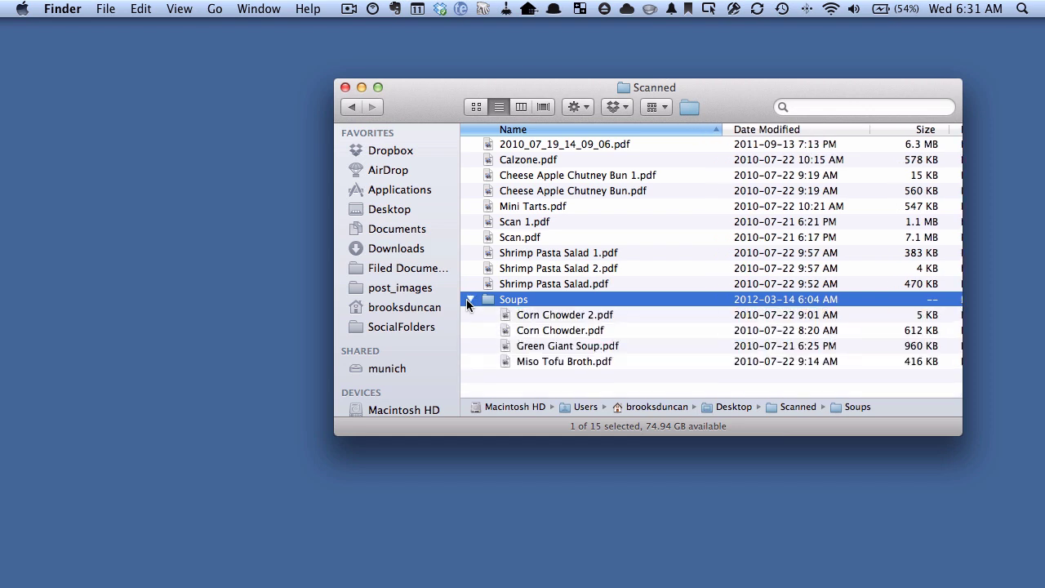
{"action": "left_click", "coordinate": [545, 319]}
{"action": "left_click", "coordinate": [543, 362], "text": "shift"}
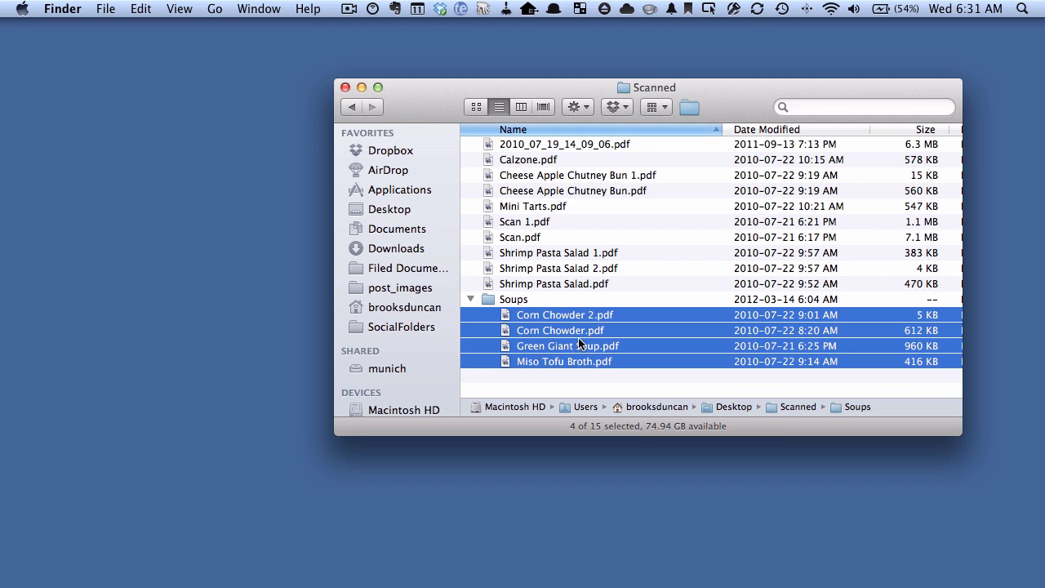
{"action": "left_click_drag", "start_coordinate": [596, 347], "coordinate": [13, 430]}
{"action": "type", "text": "recipe"}
{"action": "key", "text": "Return"}
{"action": "type", "text": "soup"}
{"action": "key", "text": "Return"}
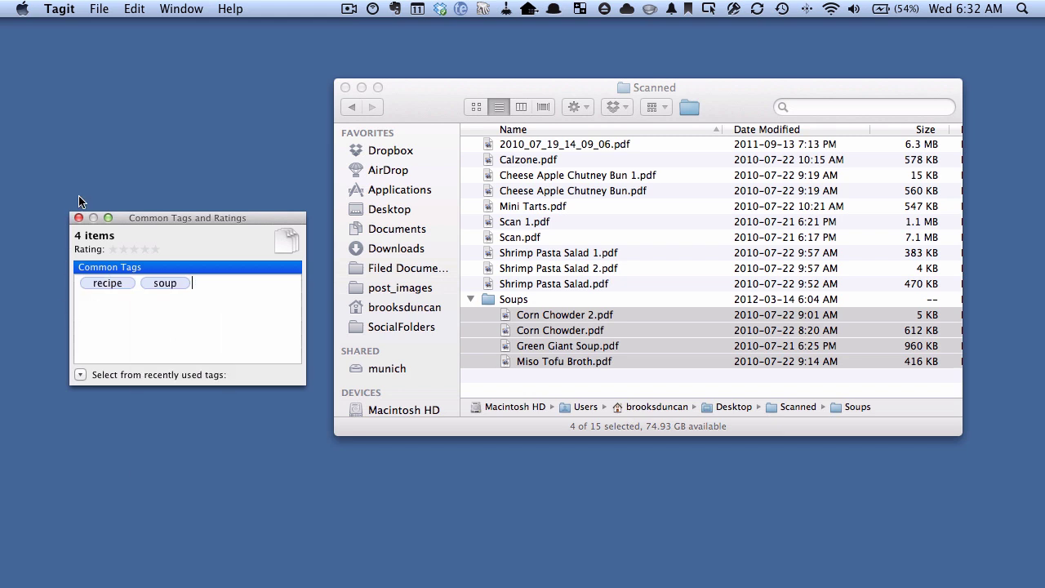
{"action": "left_click", "coordinate": [78, 217]}
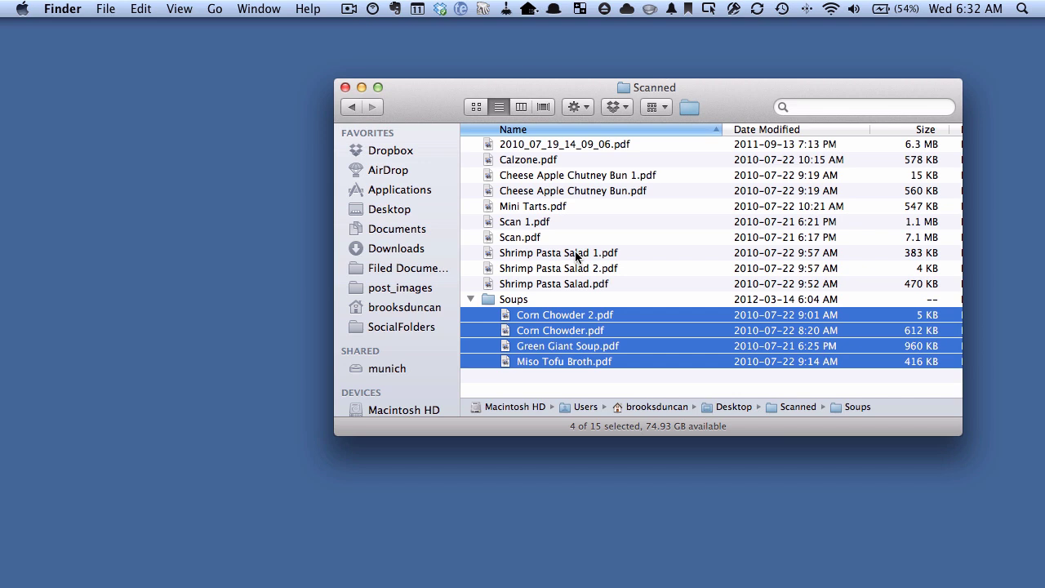
- Check the tags on Corn Chowder.pdf by opening it in Tagit
{"action": "left_click", "coordinate": [576, 242]}
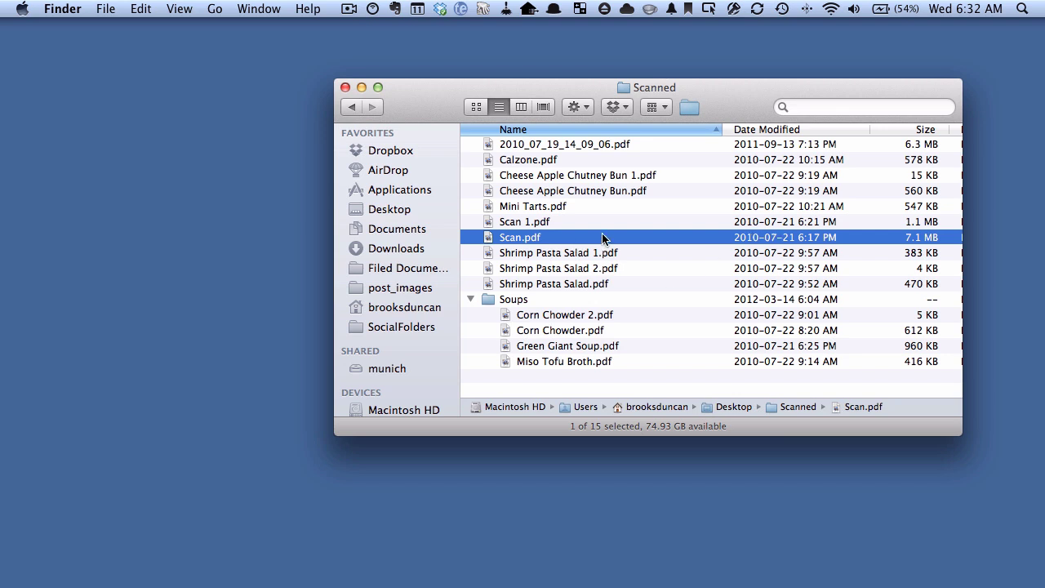
{"action": "left_click", "coordinate": [580, 333]}
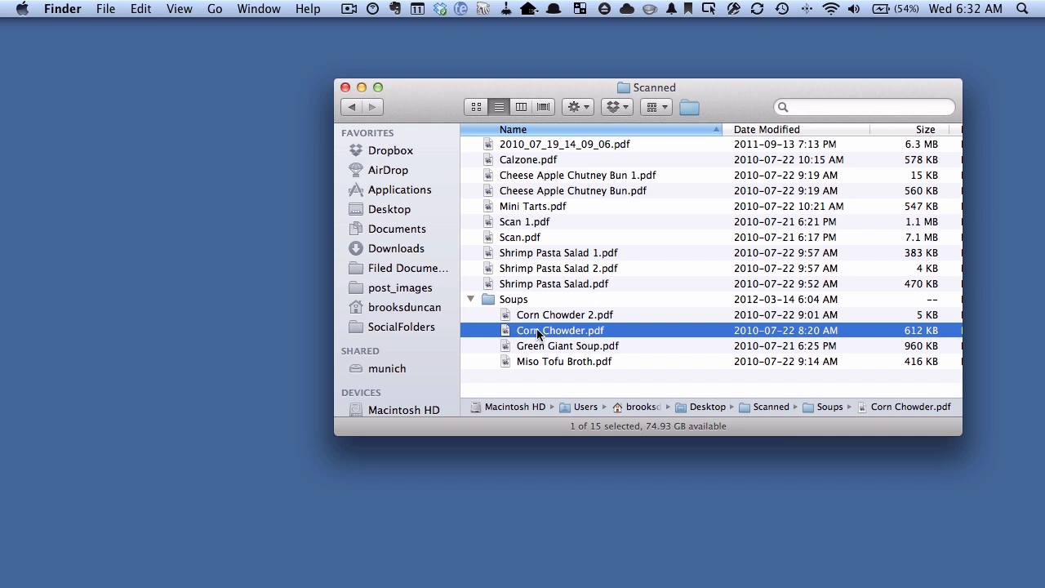
{"action": "left_click_drag", "start_coordinate": [535, 331], "coordinate": [16, 441]}
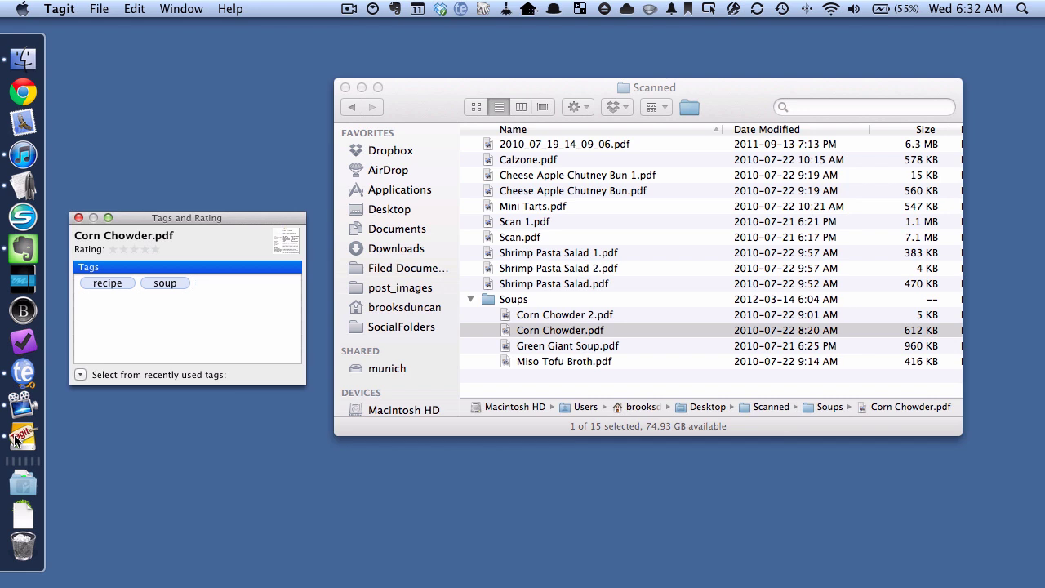
{"action": "left_click", "coordinate": [79, 218]}
- Check the common tags of Corn Chowder.pdf and Cheese Apple Chutney Bun 1.pdf in Tagit, and close the Scanned folder
{"action": "left_click", "coordinate": [560, 330]}
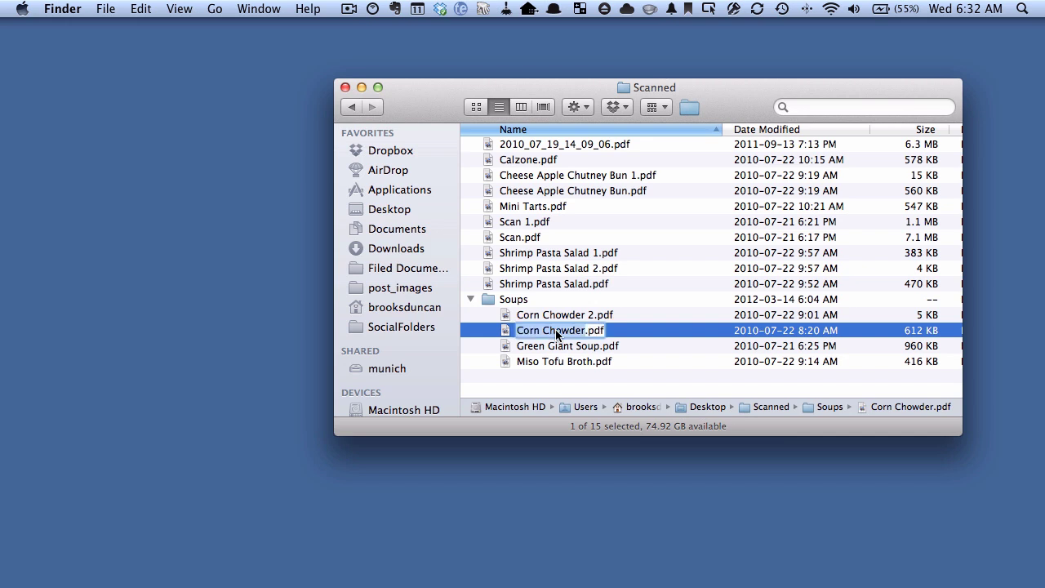
{"action": "left_click", "coordinate": [612, 347]}
{"action": "key", "text": "Up"}
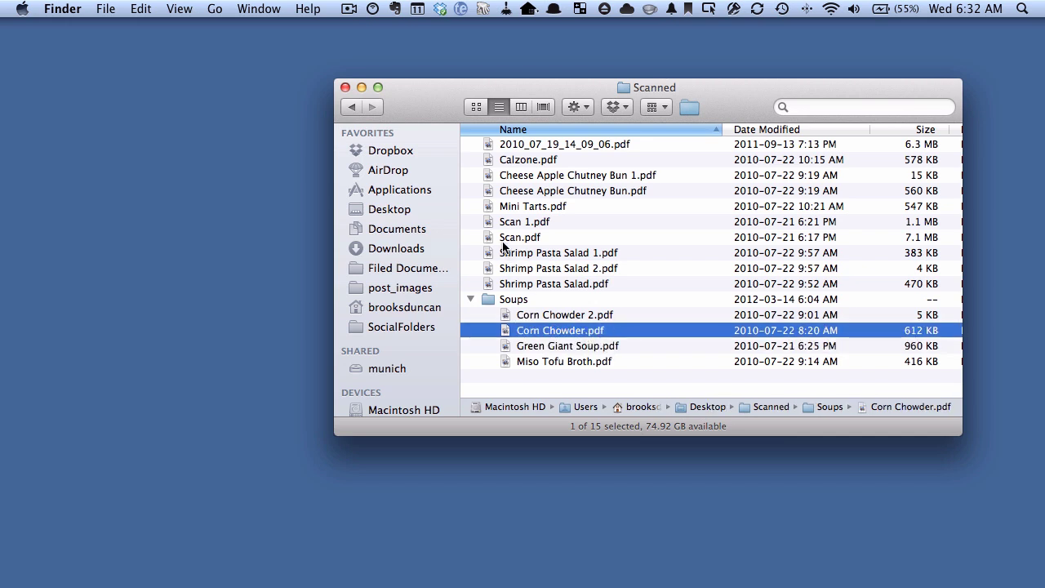
{"action": "left_click", "coordinate": [527, 176], "text": "super"}
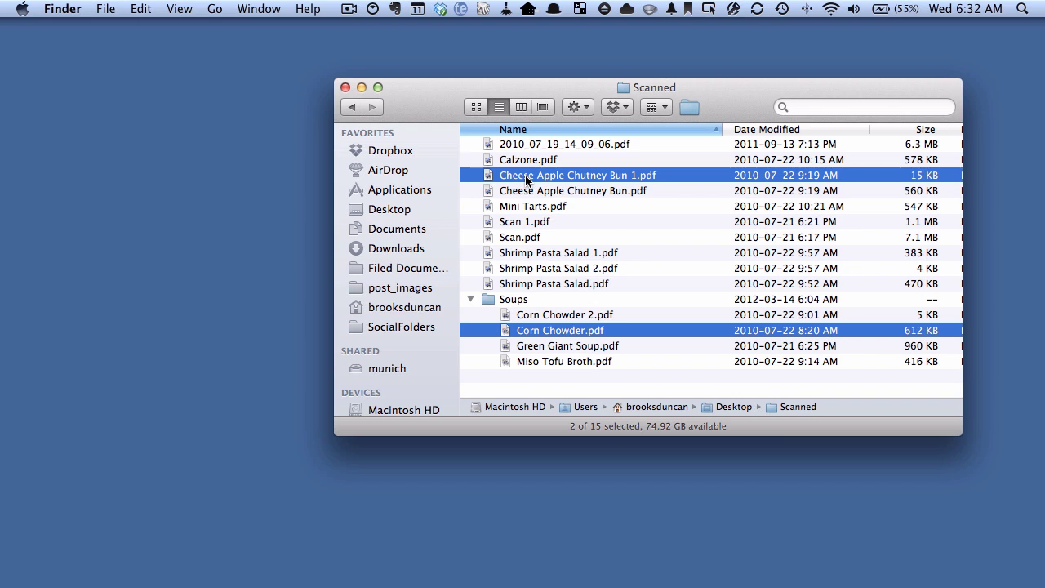
{"action": "left_click_drag", "start_coordinate": [525, 180], "coordinate": [12, 436]}
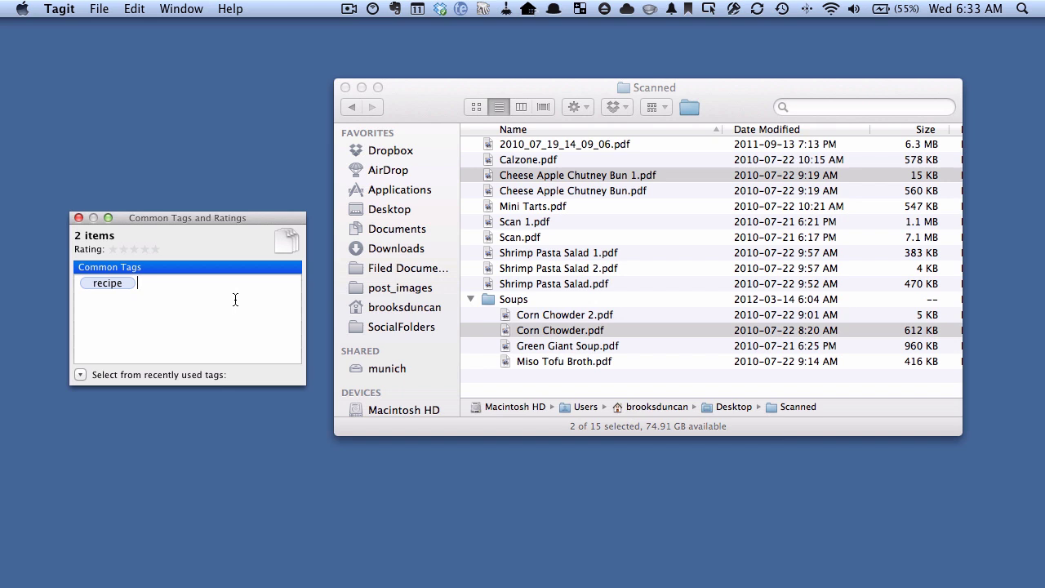
{"action": "left_click", "coordinate": [78, 218]}
{"action": "left_click", "coordinate": [598, 237]}
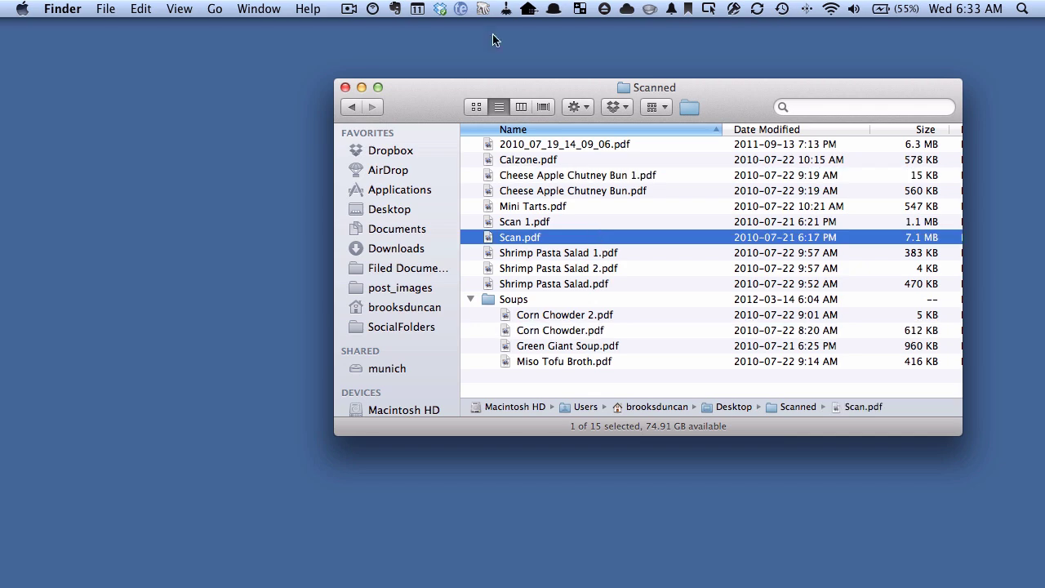
{"action": "left_click", "coordinate": [346, 88]}
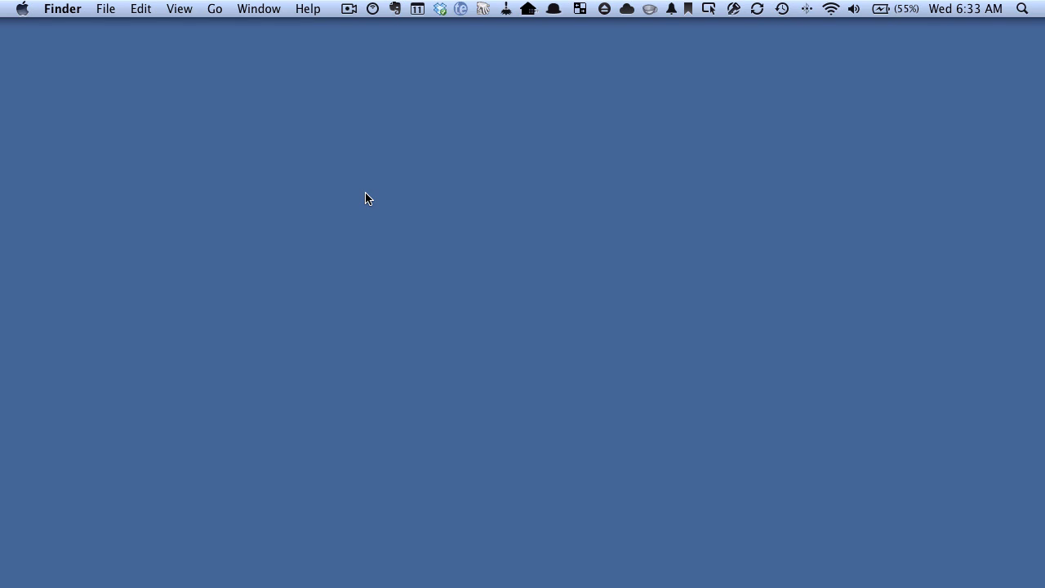
- Search for files tagged "recipe" with Tagit's Tag Search
{"action": "mouse_move", "coordinate": [7, 368]}
{"action": "left_click", "coordinate": [24, 435]}
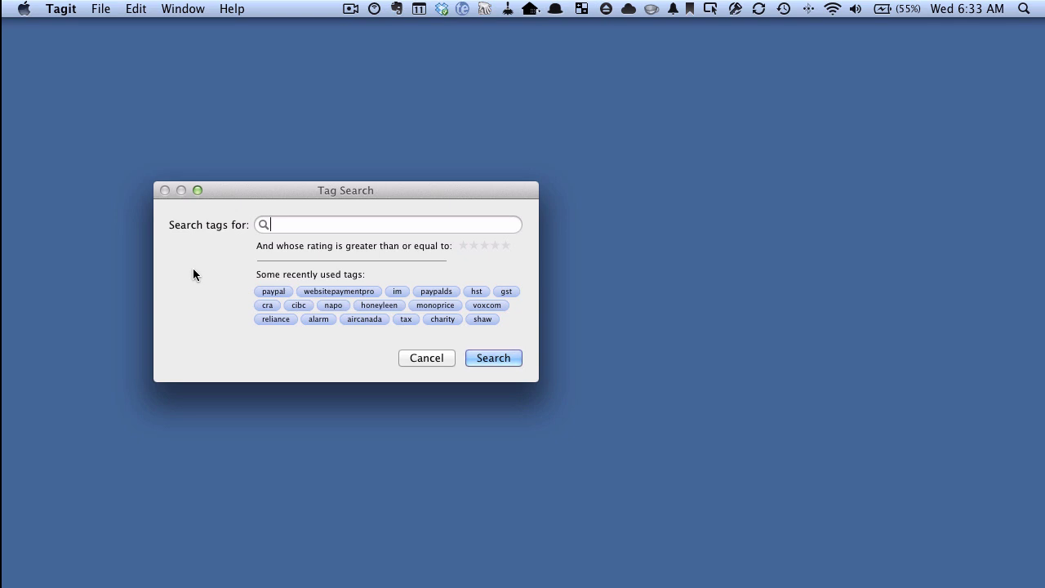
{"action": "type", "text": "recipe"}
{"action": "left_click", "coordinate": [506, 357]}
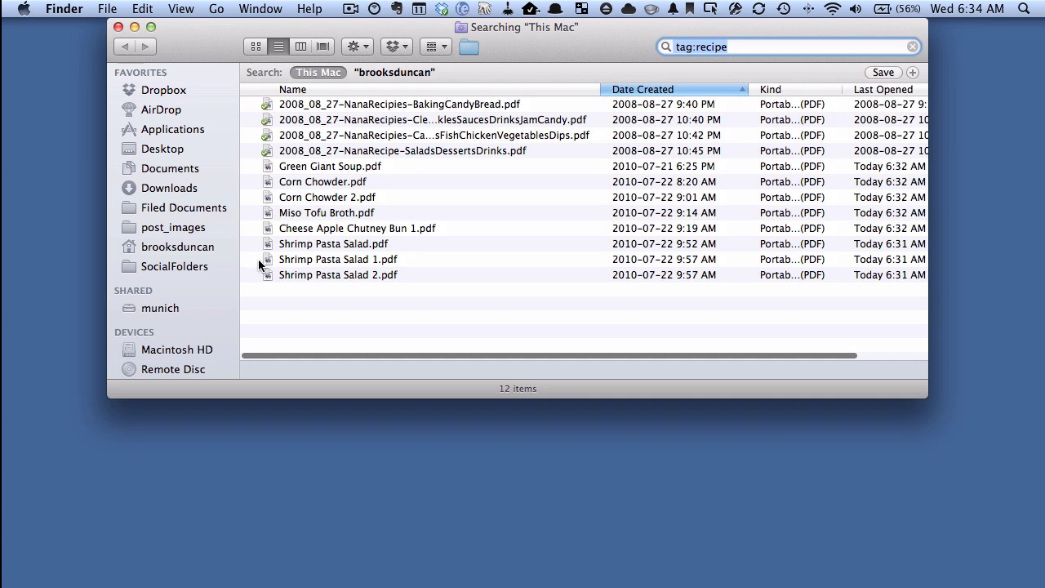
- Close the recipe search results and search for files tagged "shrimp" with Tagit's Tag Search
{"action": "left_click", "coordinate": [118, 27]}
{"action": "left_click", "coordinate": [288, 226]}
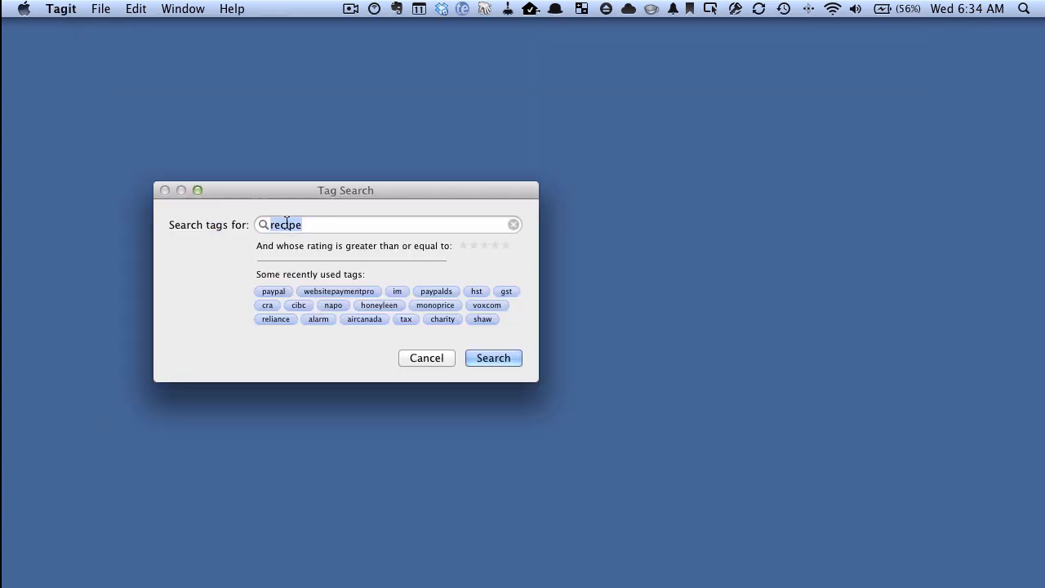
{"action": "type", "text": "shrimp"}
{"action": "key", "text": "Return"}
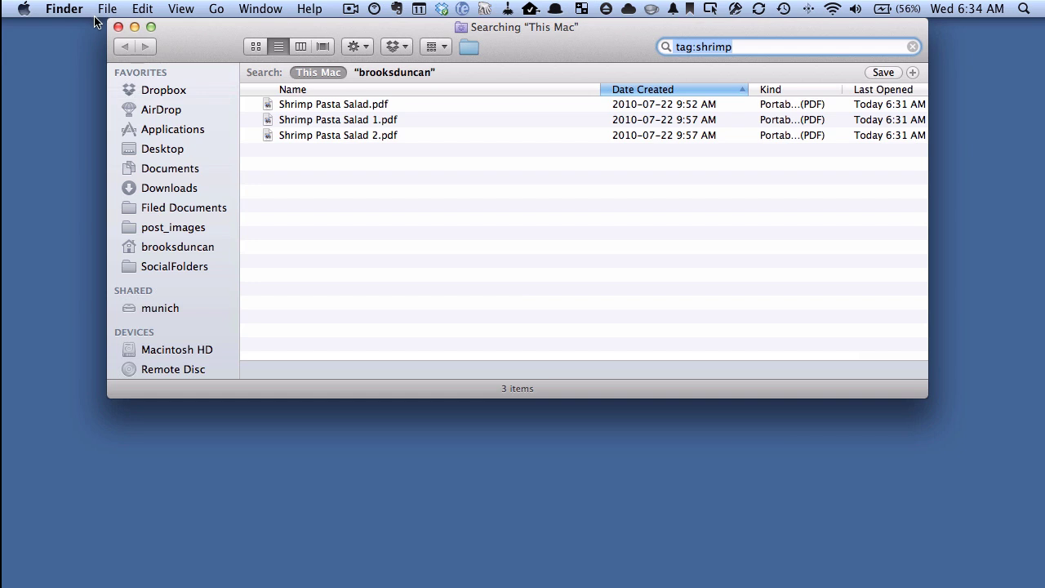
- Close the shrimp search results and hide Tagit with its Tag Search window
{"action": "left_click", "coordinate": [119, 27]}
{"action": "left_click", "coordinate": [246, 190]}
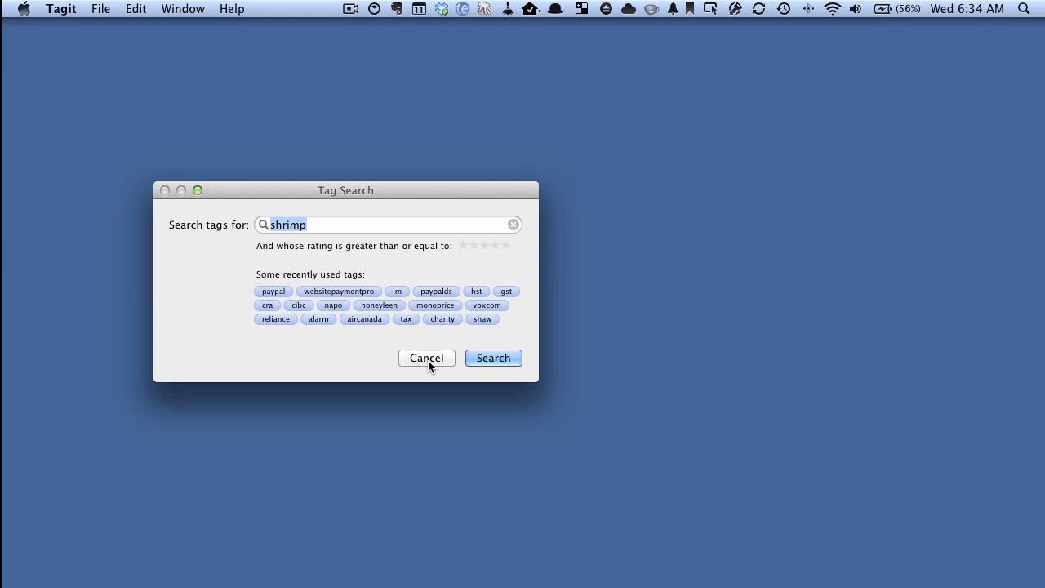
{"action": "key", "text": "super+h"}
{"action": "mouse_move", "coordinate": [2, 259]}
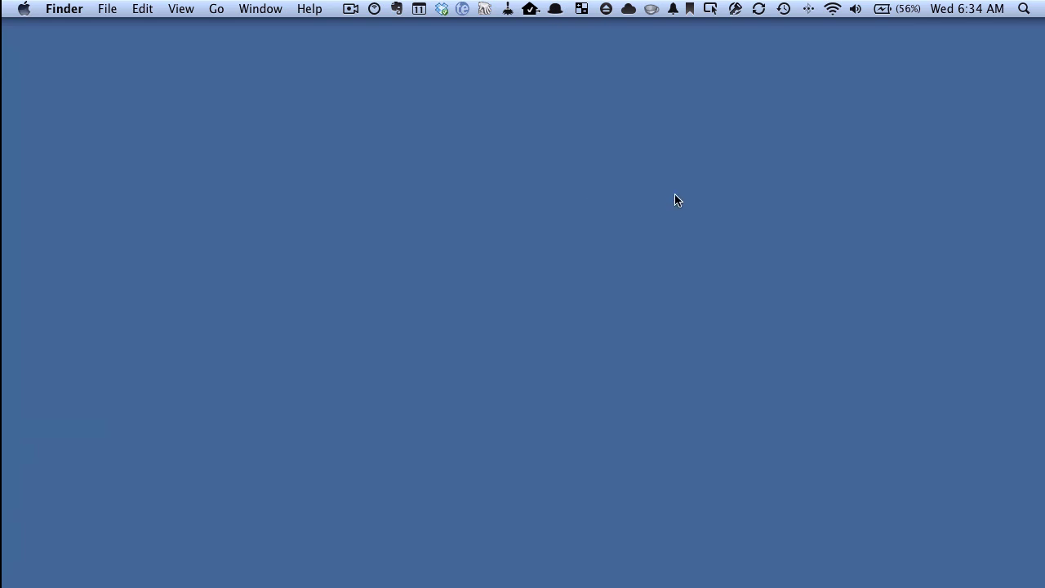
- Search in Spotlight for files tagged "recipe" with the query "tag:recipe"
{"action": "left_click", "coordinate": [1022, 10]}
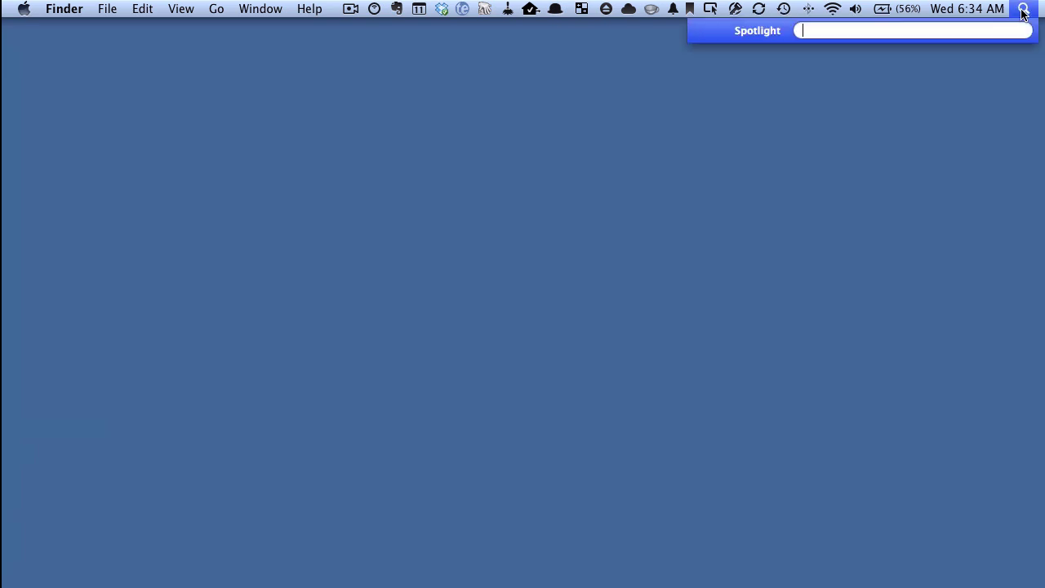
{"action": "type", "text": "tag:"}
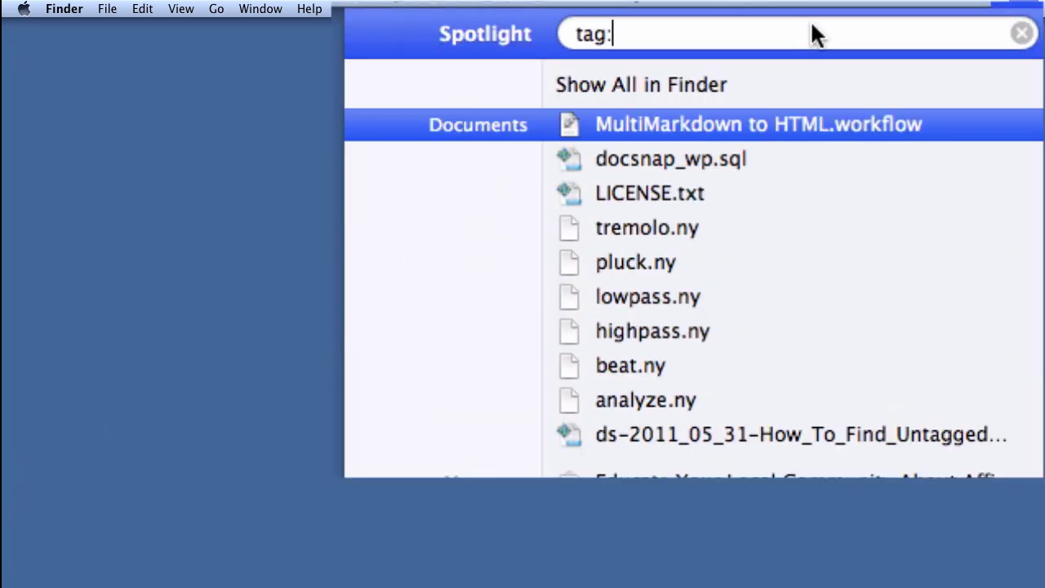
{"action": "type", "text": "recipe"}
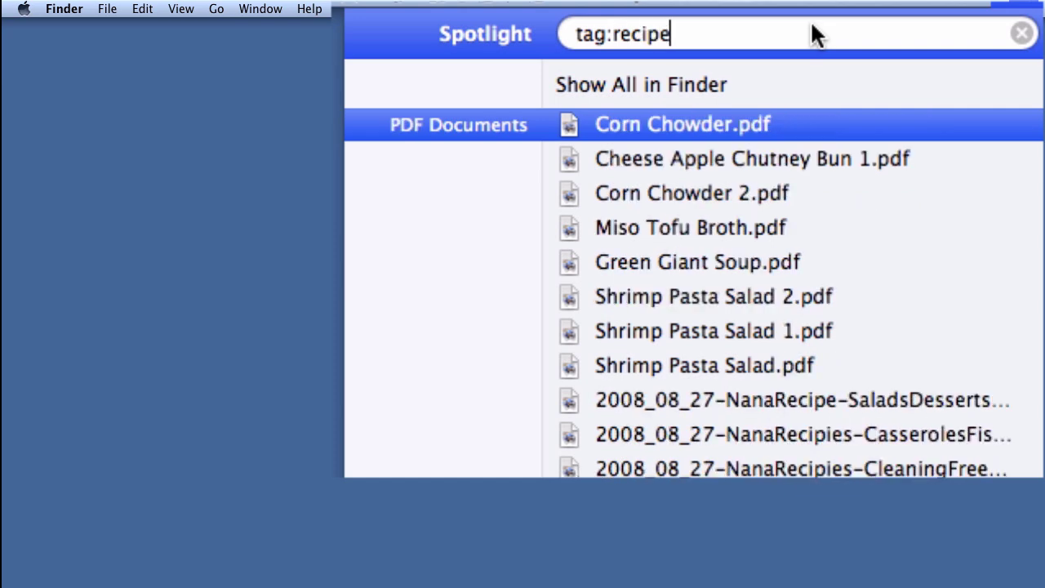